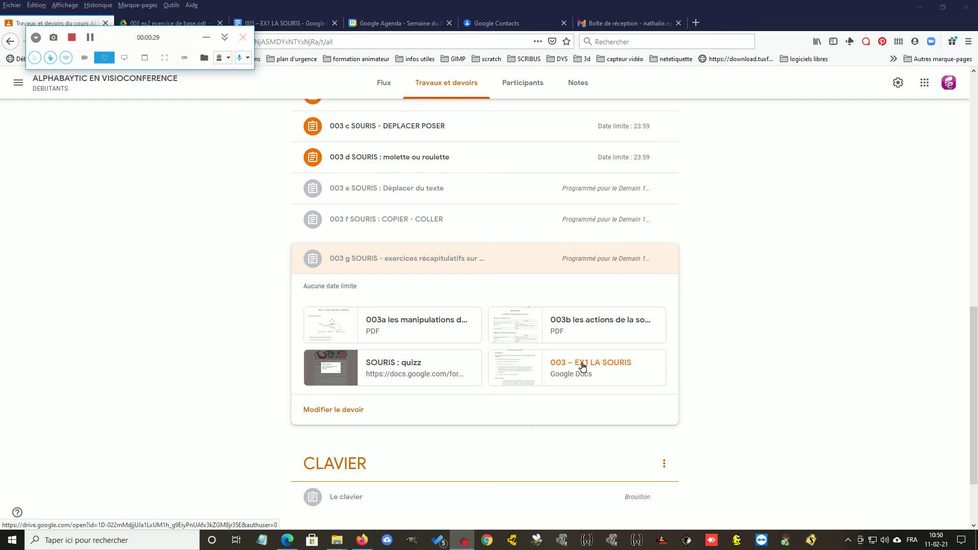
# Open the document 003 – EX1 LA SOURIS attached to the assignment 003 g SOURIS.
pyautogui.click(580, 367)
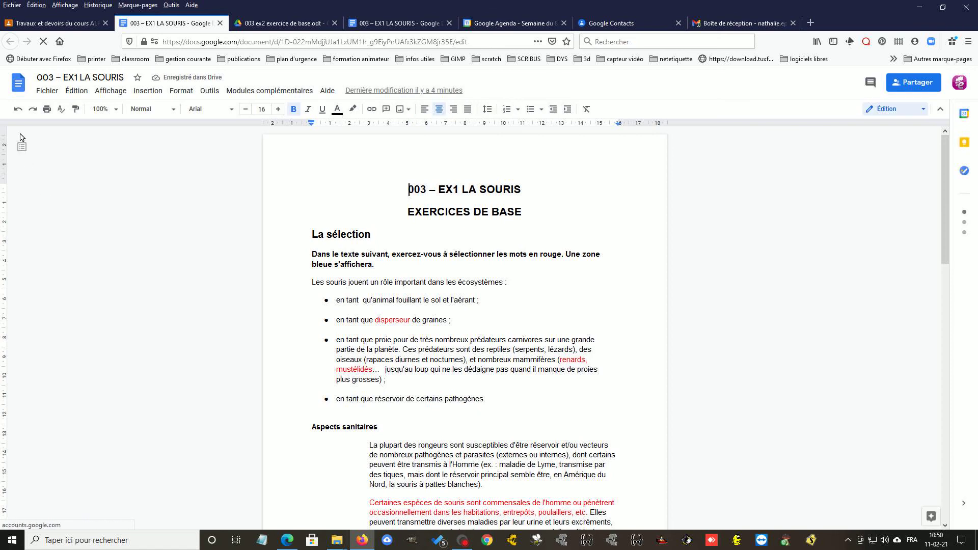
pyautogui.click(47, 92)
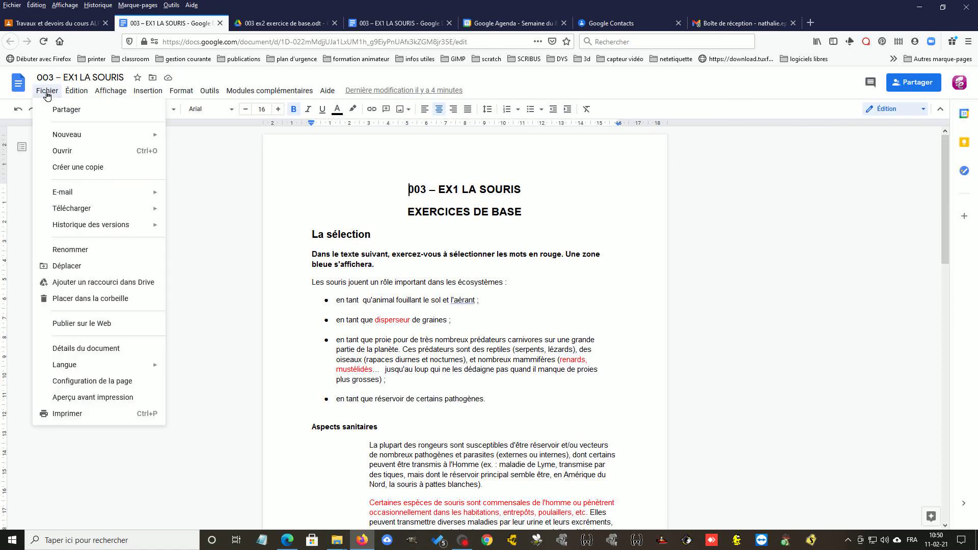
pyautogui.click(89, 253)
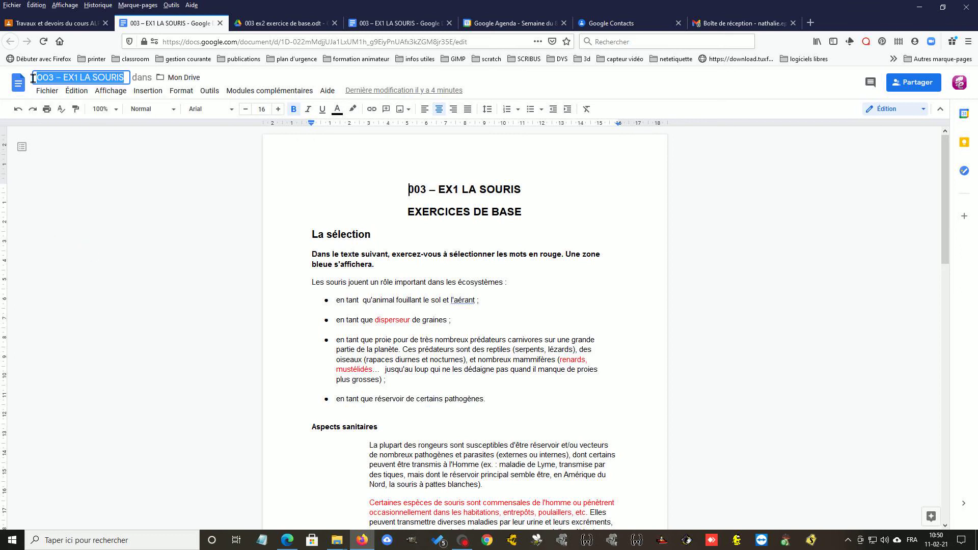
pyautogui.click(125, 76)
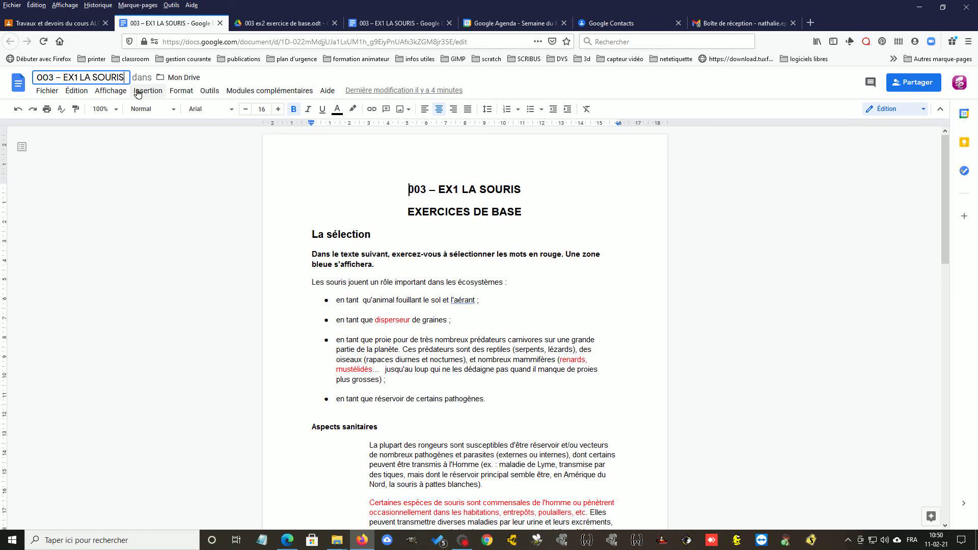
pyautogui.write('nl')
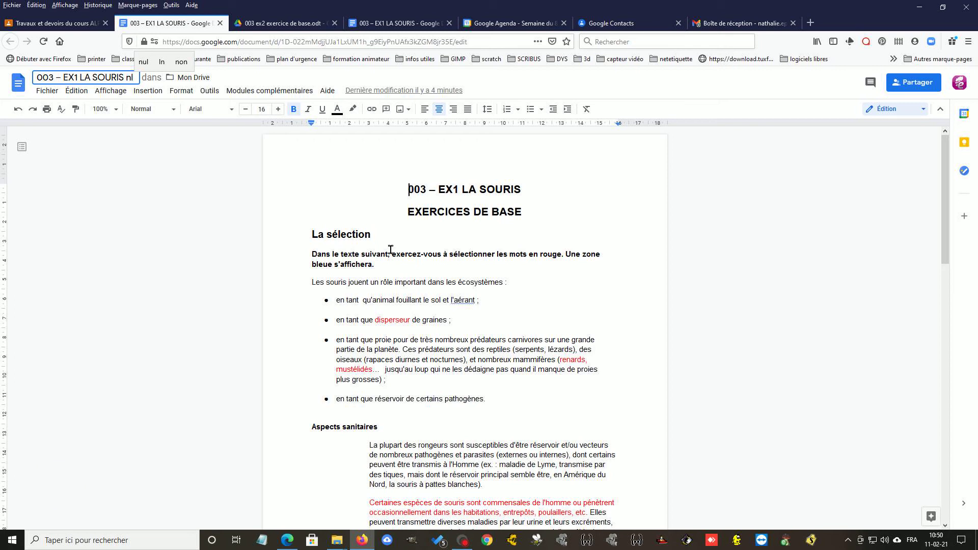
pyautogui.press('BackSpace')
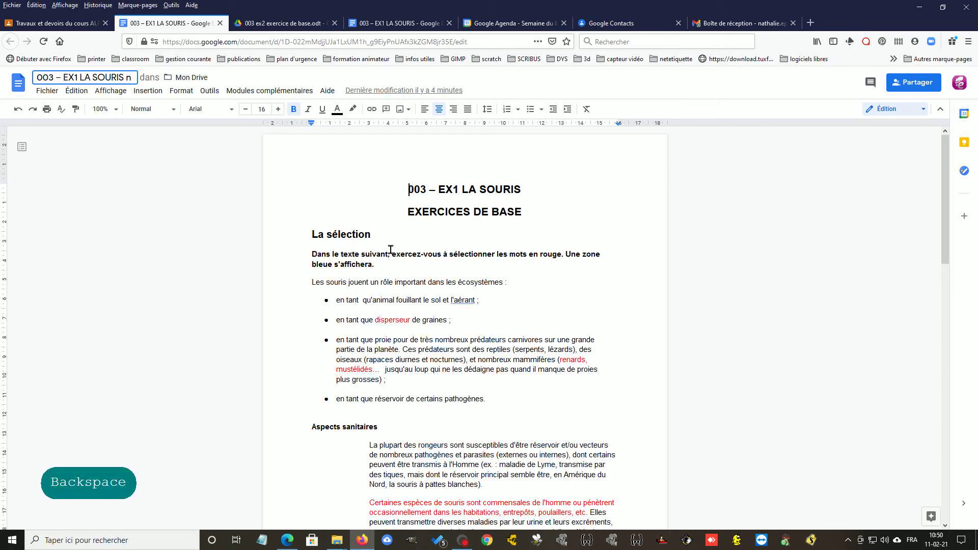
pyautogui.press('Escape')
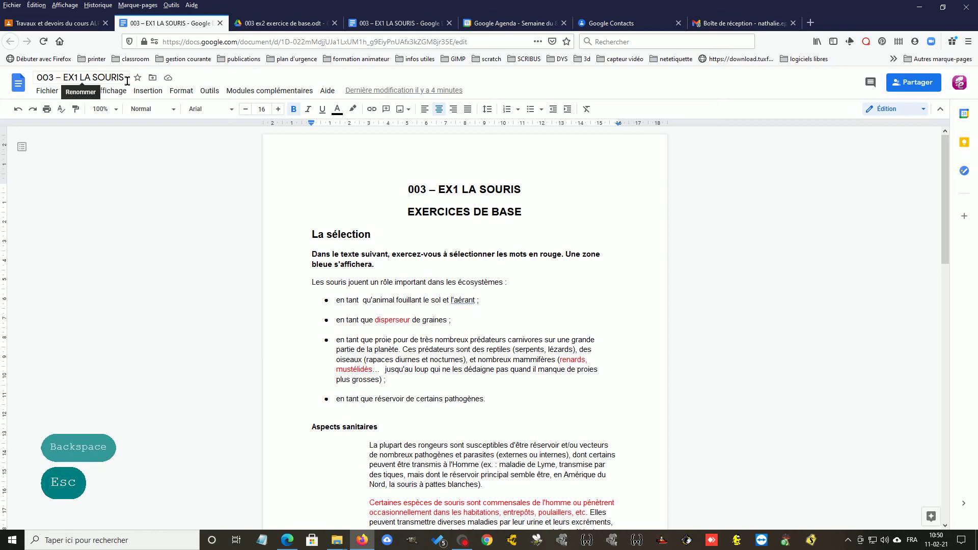
# Practise selecting the red word "disperseur" in the second bullet, first across its letters and finally as a whole word.
pyautogui.click(375, 320)
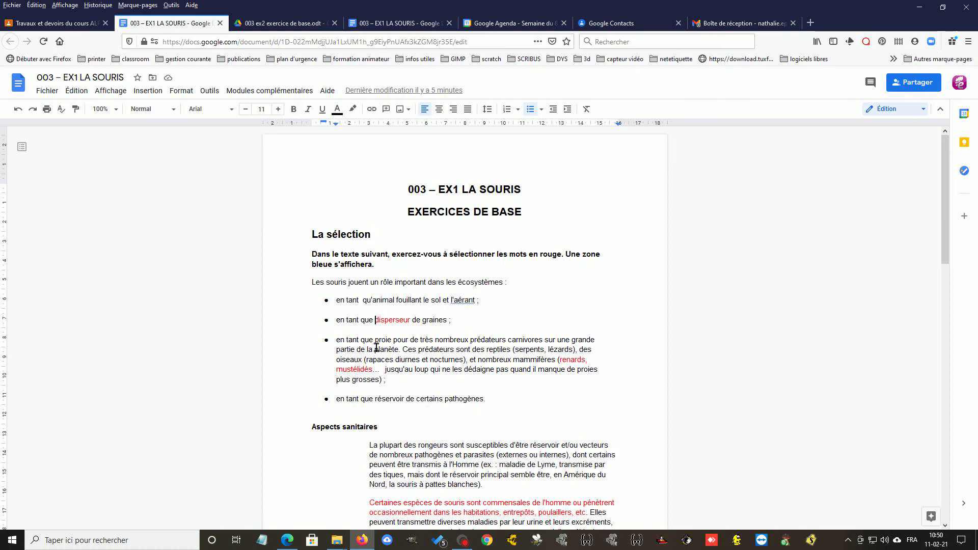
pyautogui.moveTo(375, 319); pyautogui.dragTo(411, 320)
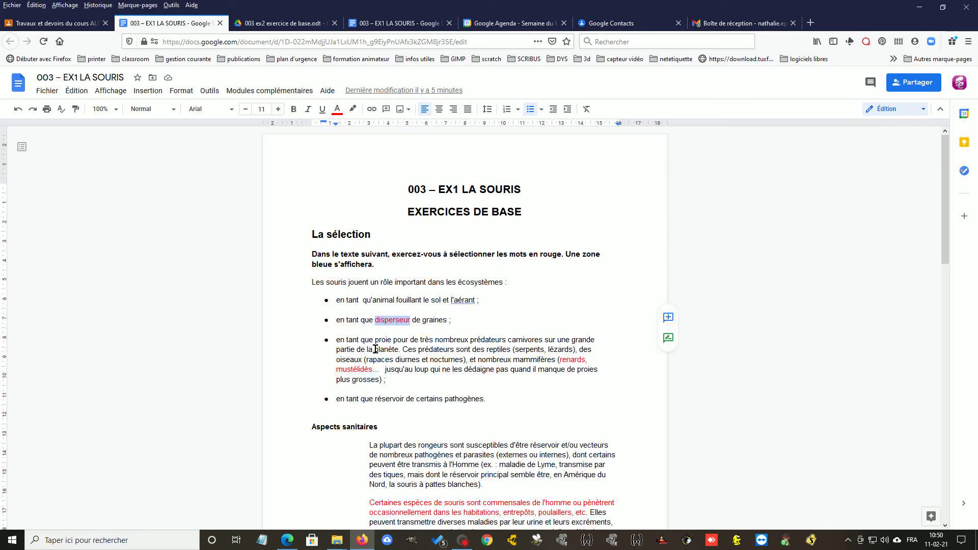
pyautogui.click(375, 335)
pyautogui.click(375, 320)
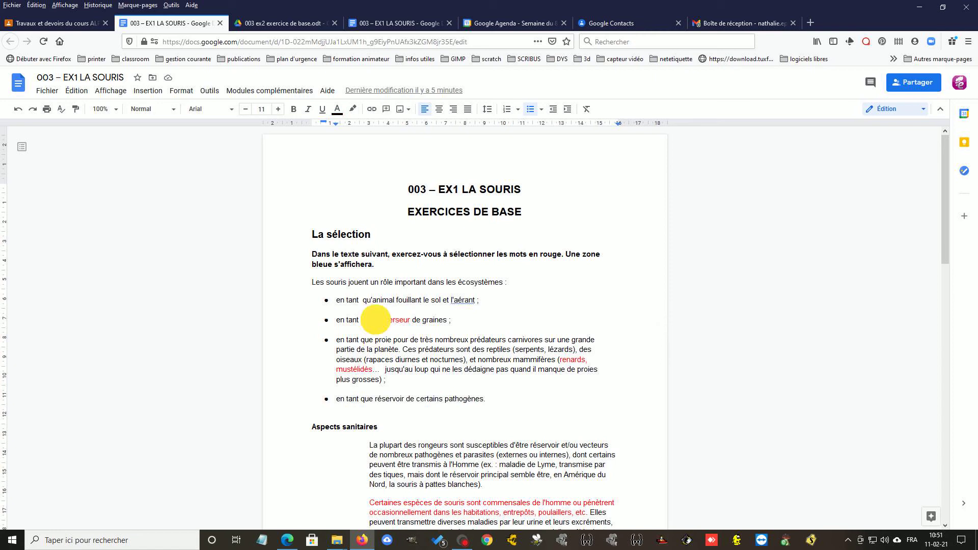
pyautogui.moveTo(375, 320); pyautogui.dragTo(410, 320)
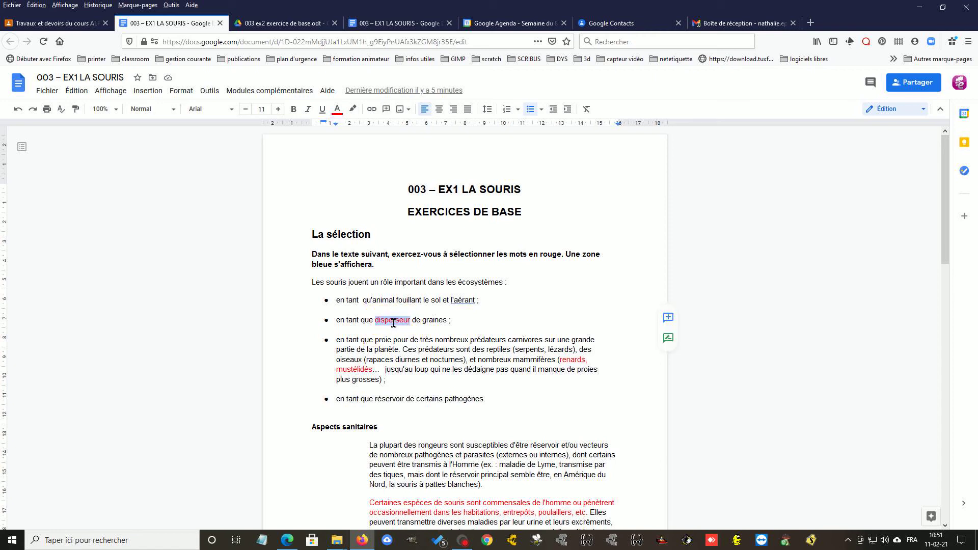
pyautogui.click(393, 320)
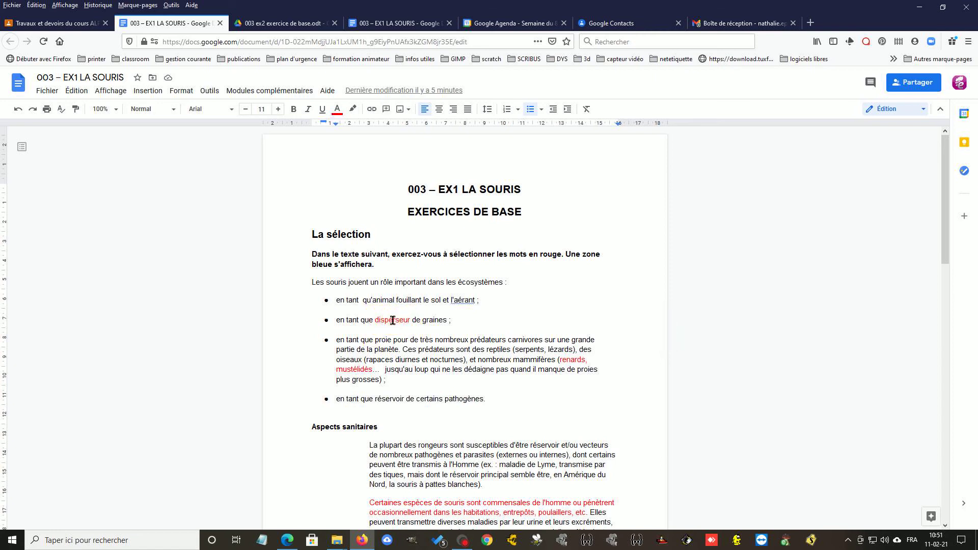
pyautogui.click(393, 320)
pyautogui.doubleClick(393, 320)
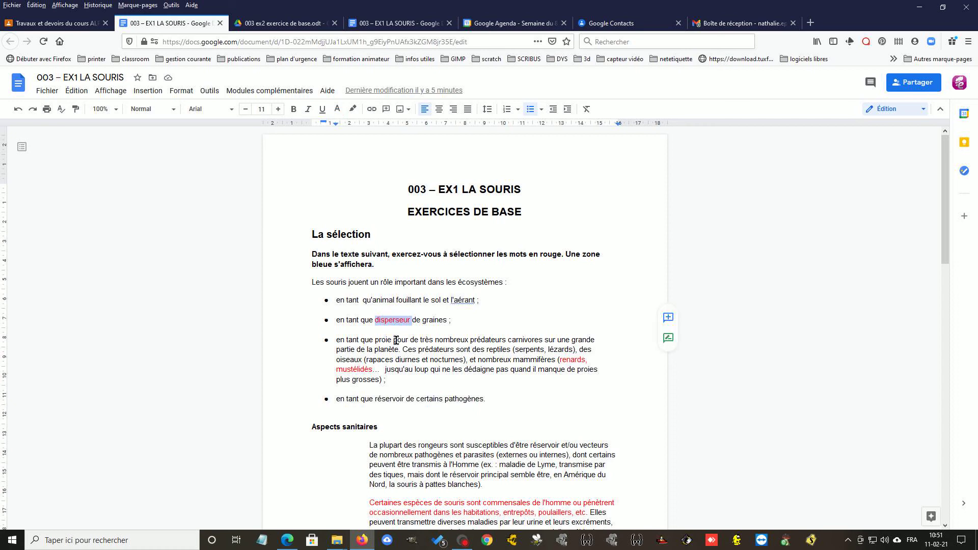
# Select the red words "renards, mustélidés", and after that the red sentence from "Certaines espèces de souris" to "etc." under Aspects sanitaires.
pyautogui.click(559, 360)
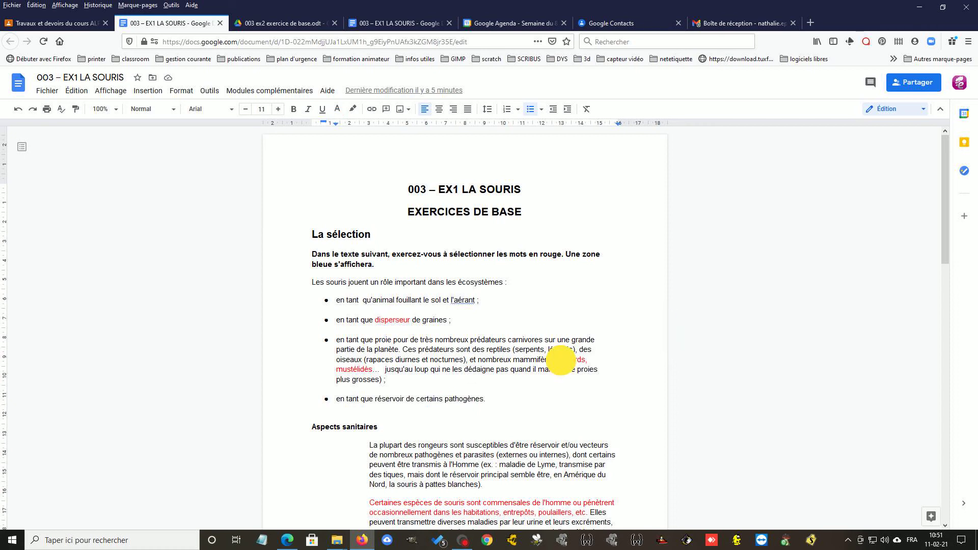
pyautogui.moveTo(561, 360); pyautogui.dragTo(372, 371)
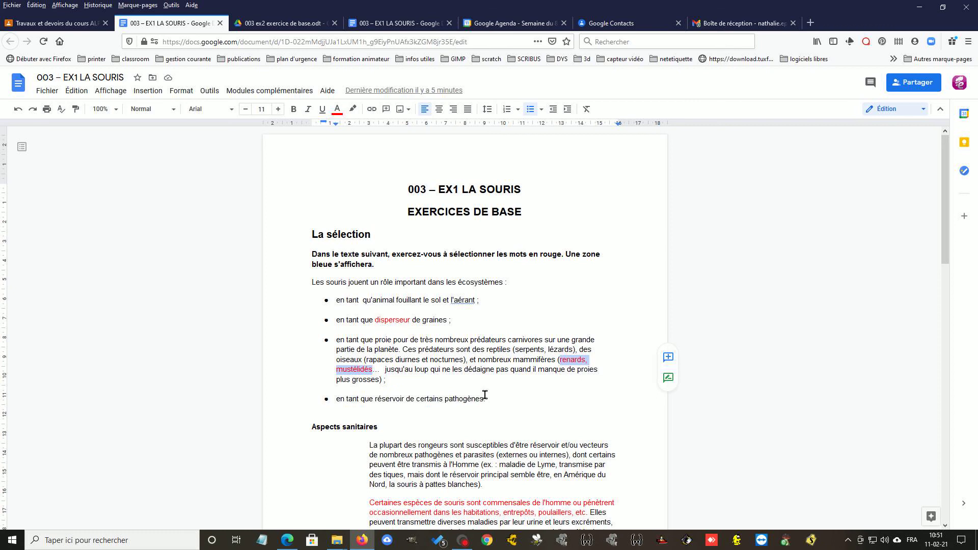
pyautogui.scroll(-2, 485, 395)
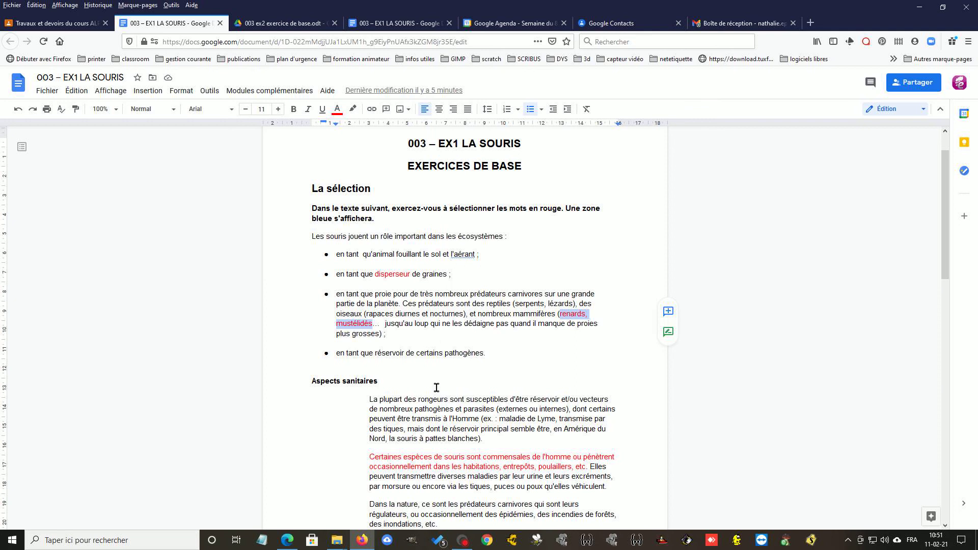
pyautogui.scroll(-4, 432, 436)
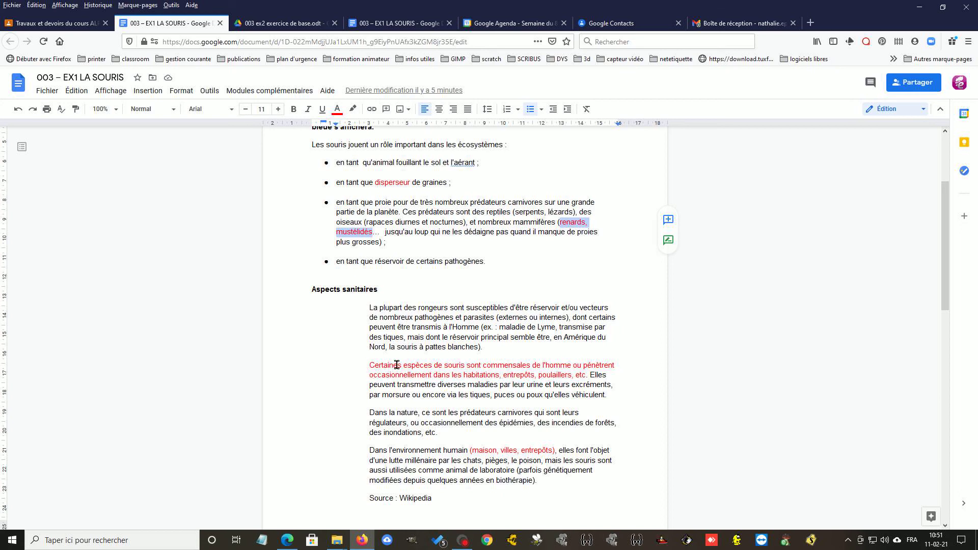
pyautogui.click(369, 365)
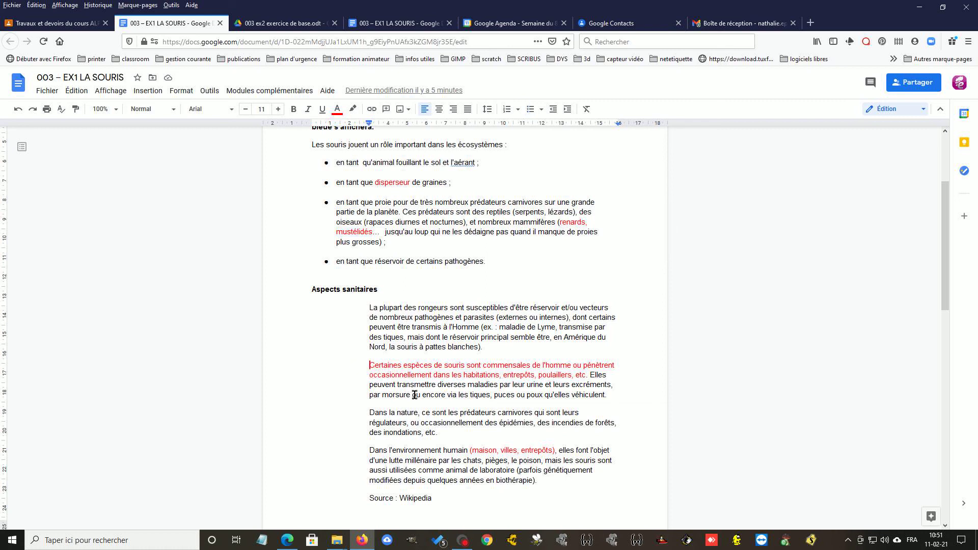
pyautogui.click(368, 365)
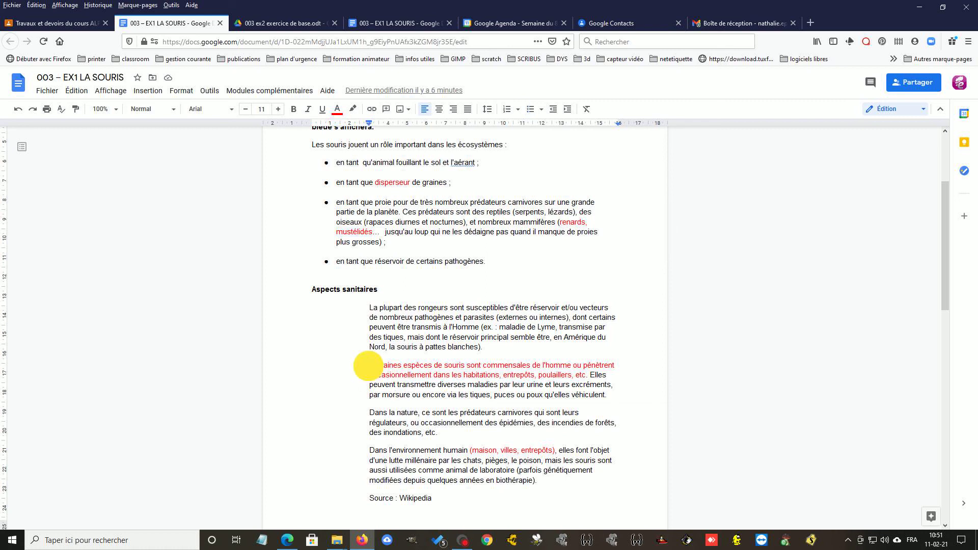
pyautogui.moveTo(368, 366); pyautogui.dragTo(588, 376)
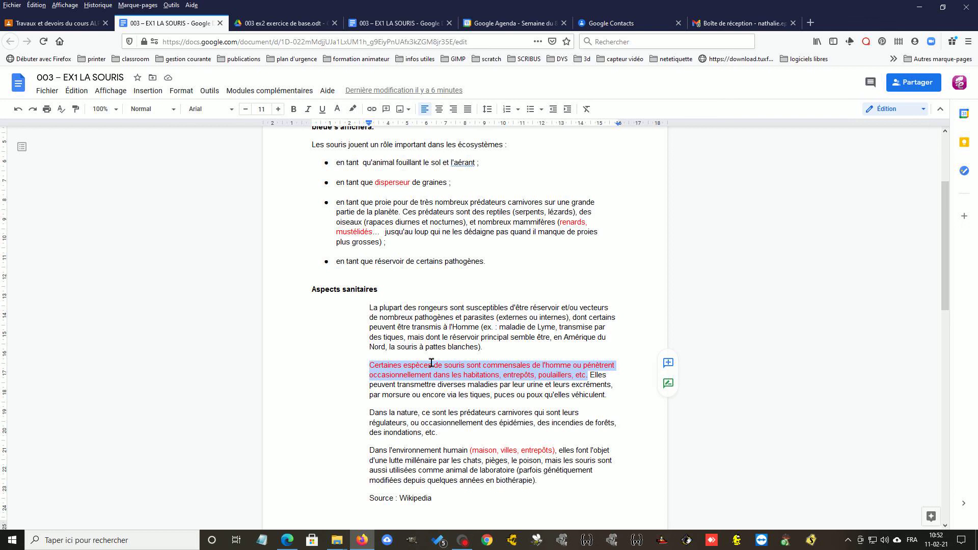
# Move the first name of the list under Déplacement de texte (tirer-glisser) into the first row of the table.
pyautogui.scroll(-2, 431, 365)
pyautogui.scroll(-4, 510, 382)
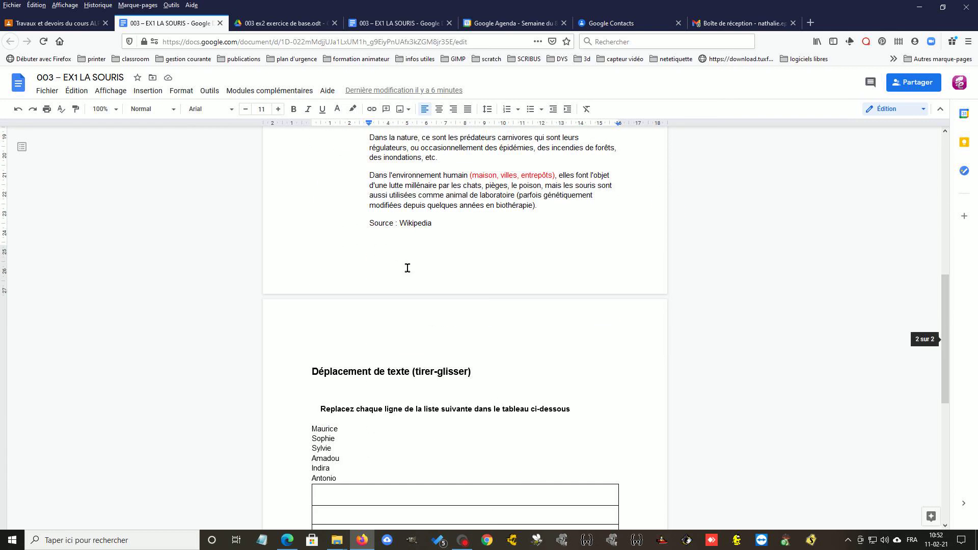
pyautogui.scroll(-2, 367, 290)
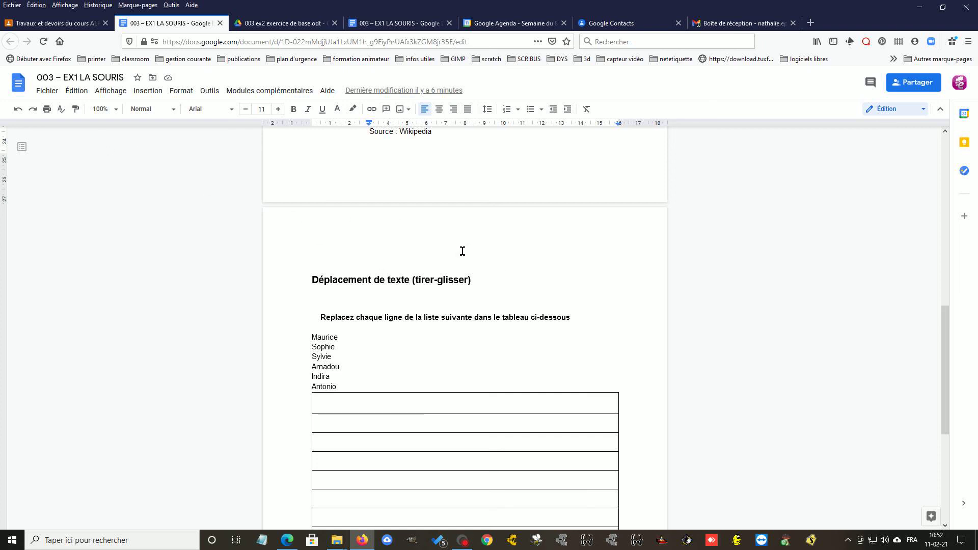
pyautogui.scroll(-3, 462, 250)
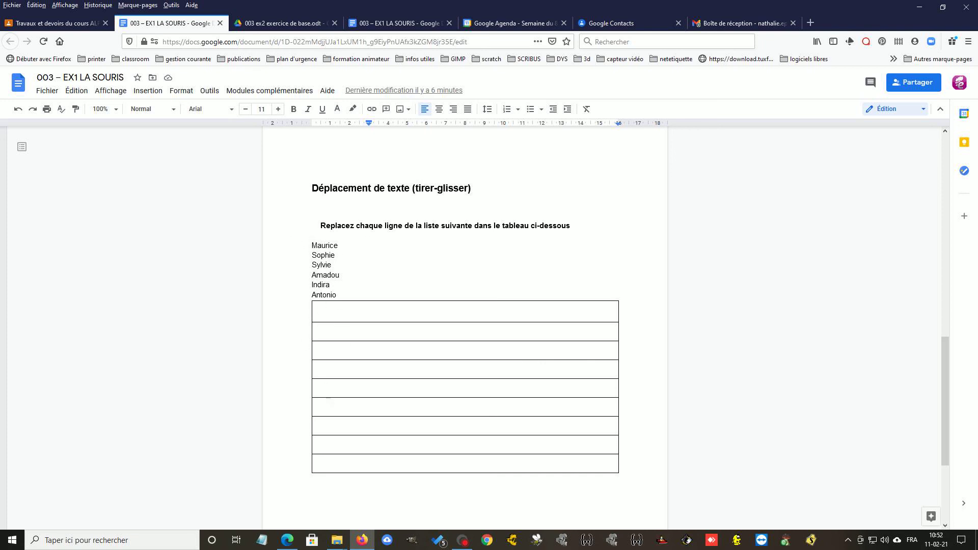
pyautogui.doubleClick(322, 246)
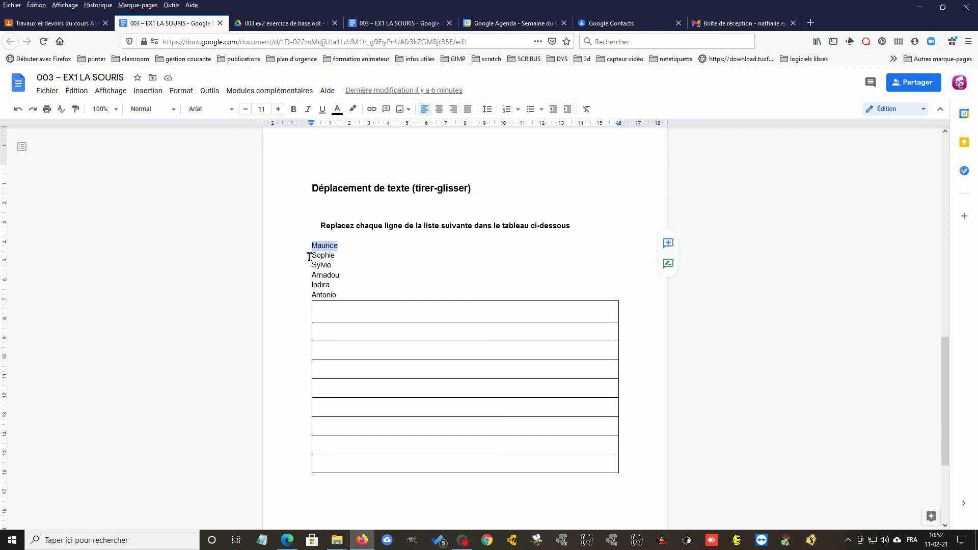
pyautogui.click(321, 245)
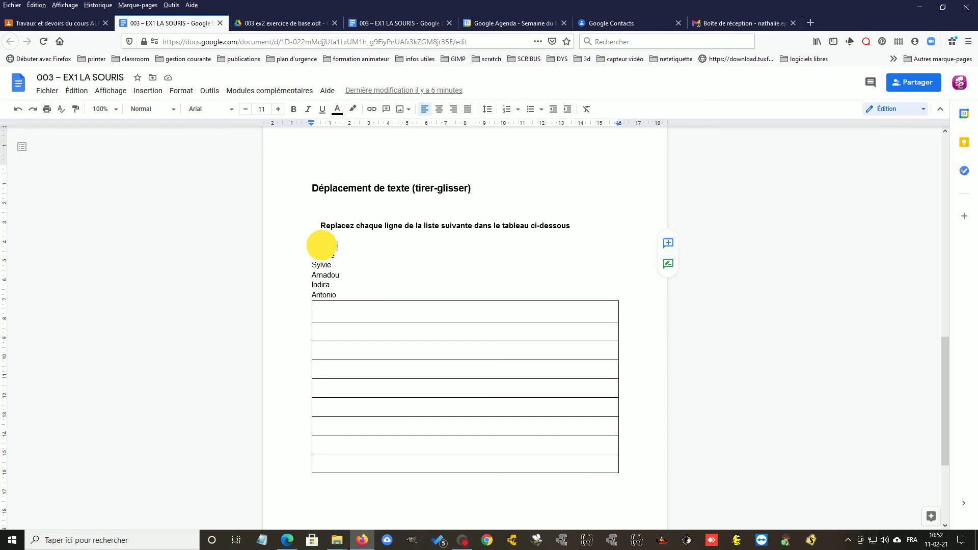
pyautogui.moveTo(322, 246); pyautogui.dragTo(347, 306)
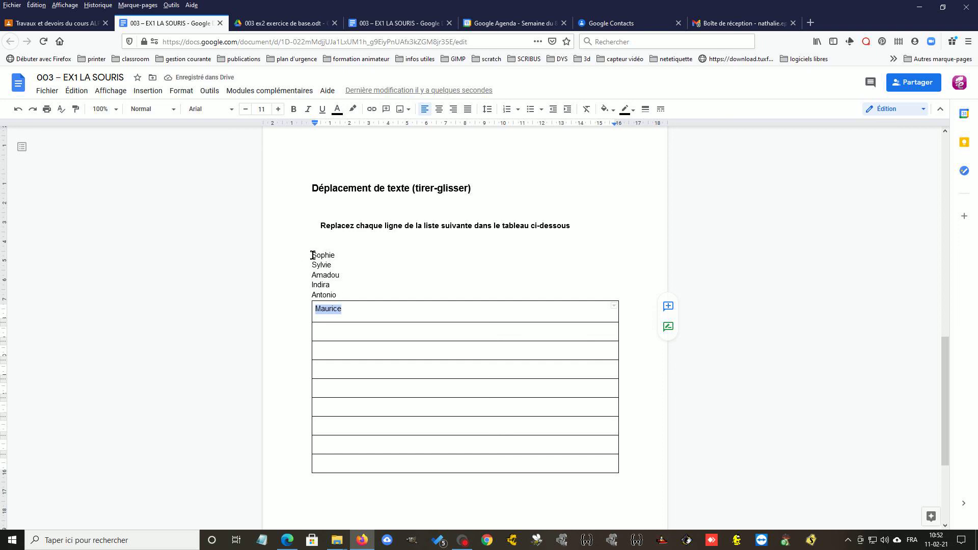
# Move the second name of the original list into the second row of the table.
pyautogui.doubleClick(322, 255)
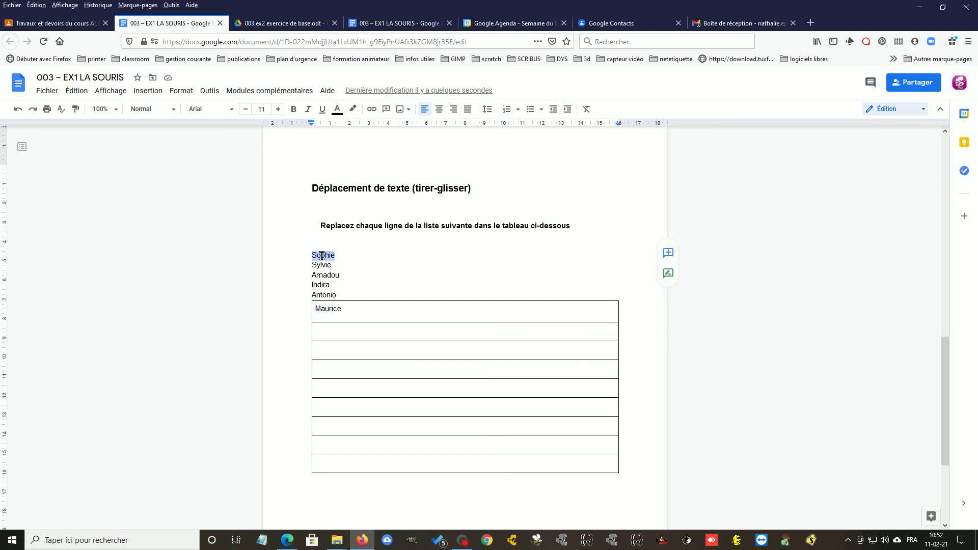
pyautogui.moveTo(321, 254); pyautogui.dragTo(330, 327)
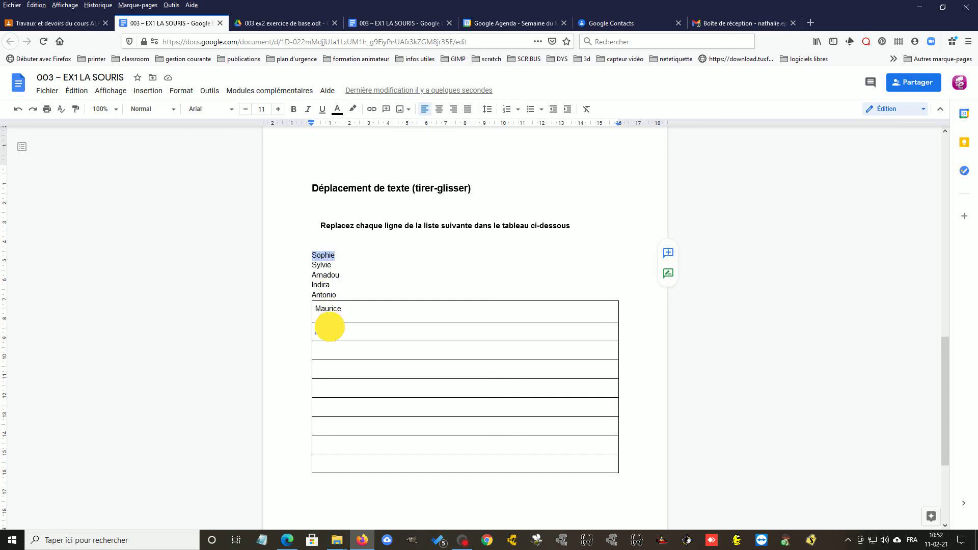
pyautogui.moveTo(329, 327)
pyautogui.mouseDown()
pyautogui.moveTo(320, 369)
pyautogui.moveTo(326, 343)
pyautogui.moveTo(315, 332)
pyautogui.moveTo(338, 339)
pyautogui.moveTo(341, 350)
pyautogui.moveTo(339, 331)
pyautogui.mouseUp()
pyautogui.moveTo(325, 332); pyautogui.dragTo(325, 332)
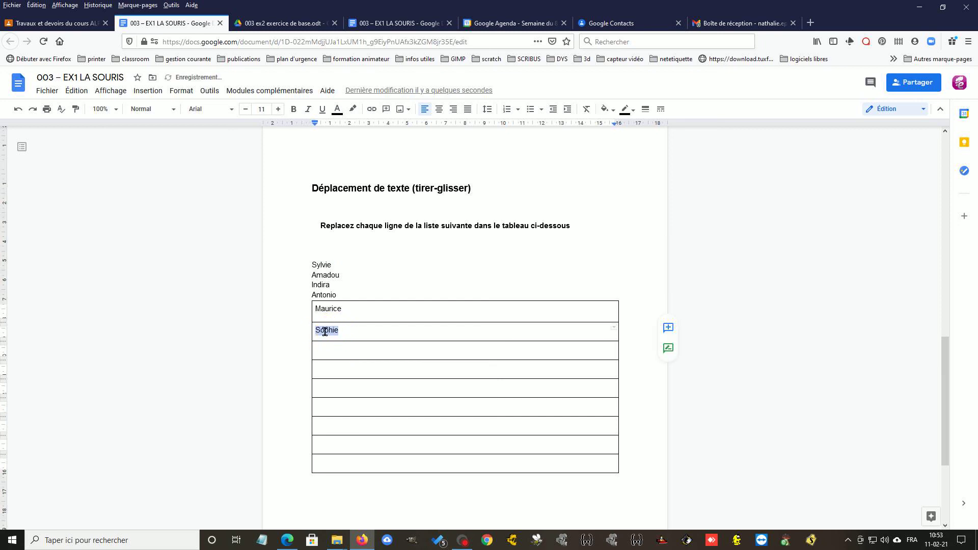
# Move the third name of the original list into the third row of the table.
pyautogui.moveTo(317, 263); pyautogui.dragTo(317, 262)
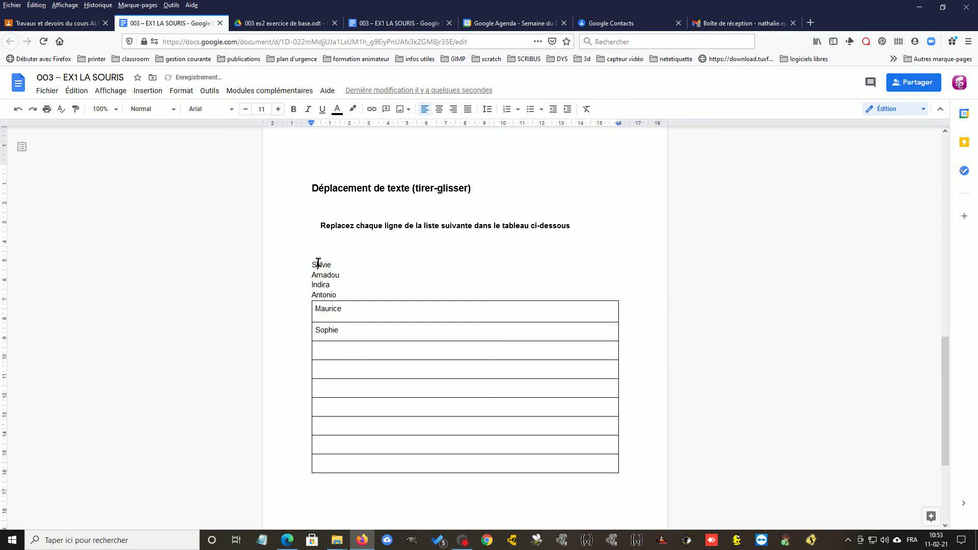
pyautogui.click(320, 263)
pyautogui.doubleClick(320, 263)
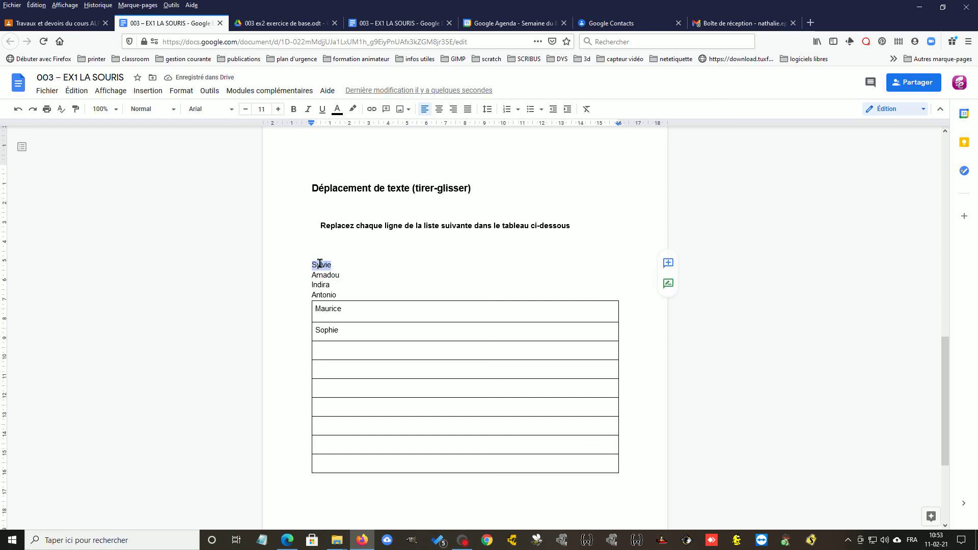
pyautogui.moveTo(320, 263); pyautogui.dragTo(354, 348)
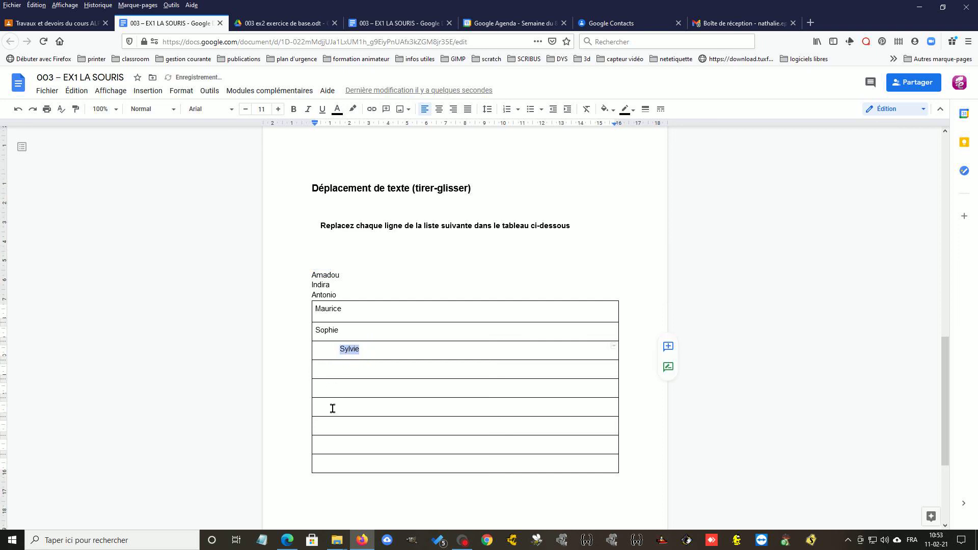
# Undo the three moves of names from the list into the table.
pyautogui.hotkey('ctrl', 'z')
pyautogui.hotkey('ctrl', 'z')
pyautogui.hotkey('ctrl', 'z')
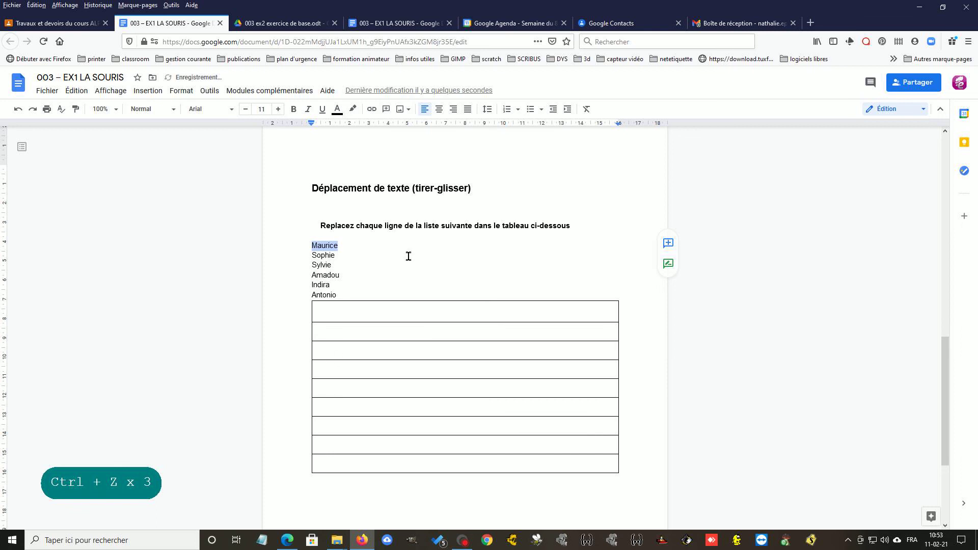
pyautogui.scroll(3, 407, 255)
pyautogui.click(313, 294)
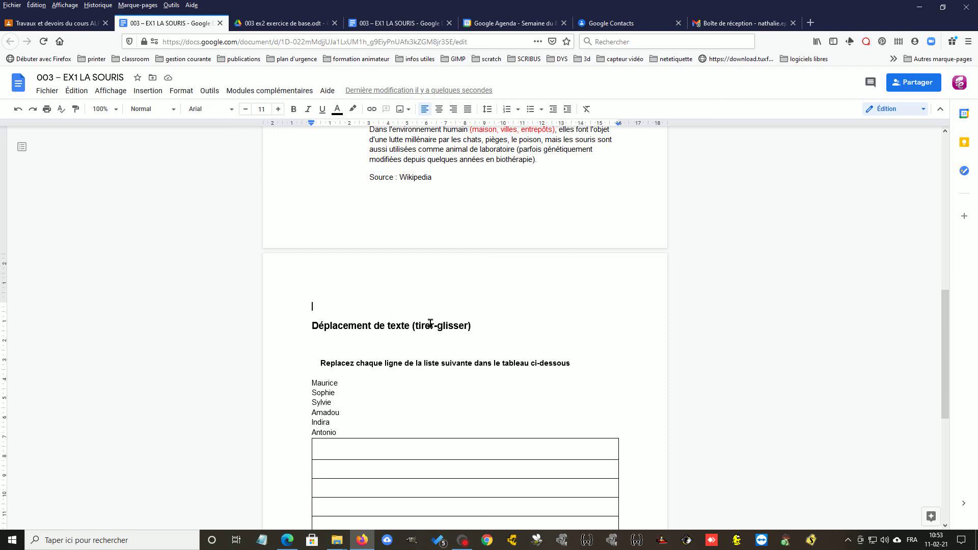
pyautogui.click(463, 540)
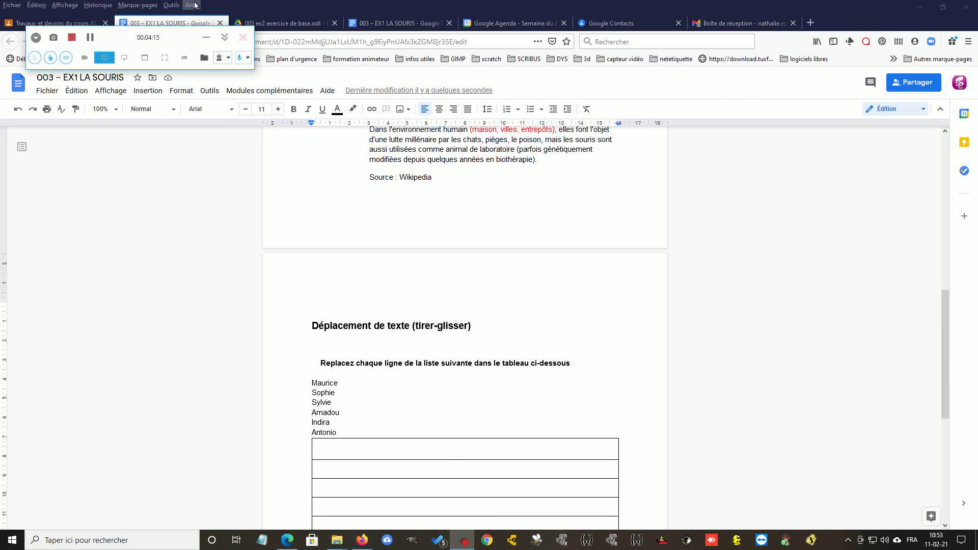